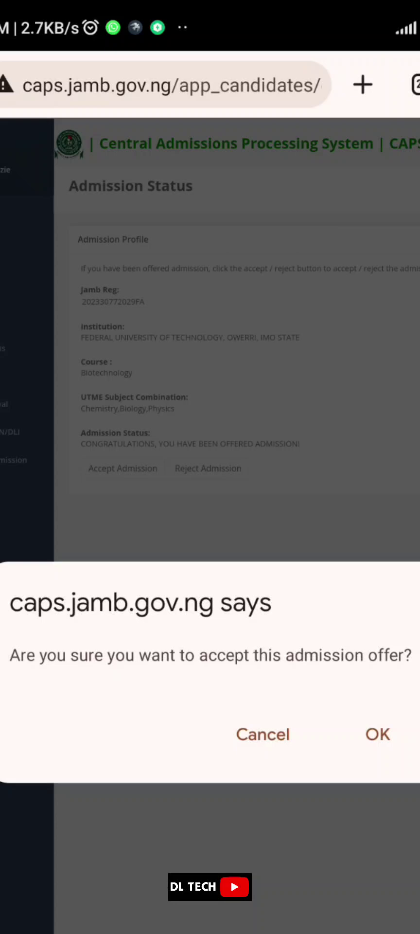
# Confirm acceptance of the admission offer in the confirmation dialog.
pyautogui.click(378, 734)
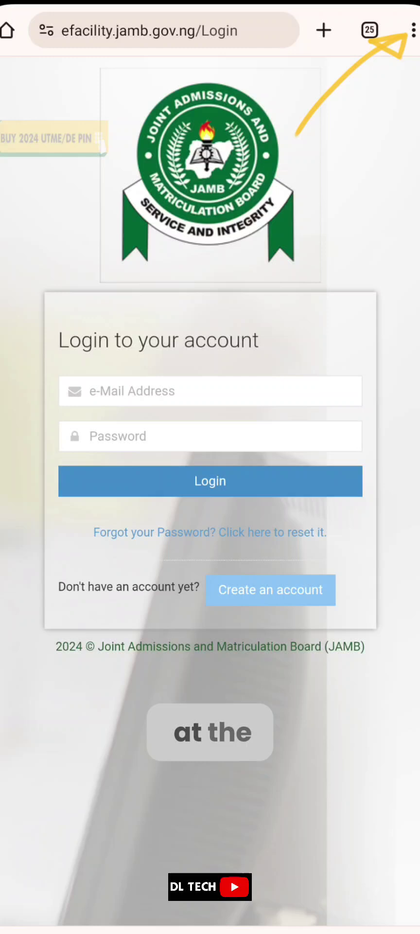
# Turn on Chrome's 'Desktop site' option for the e-Facility login page.
pyautogui.click(414, 30)
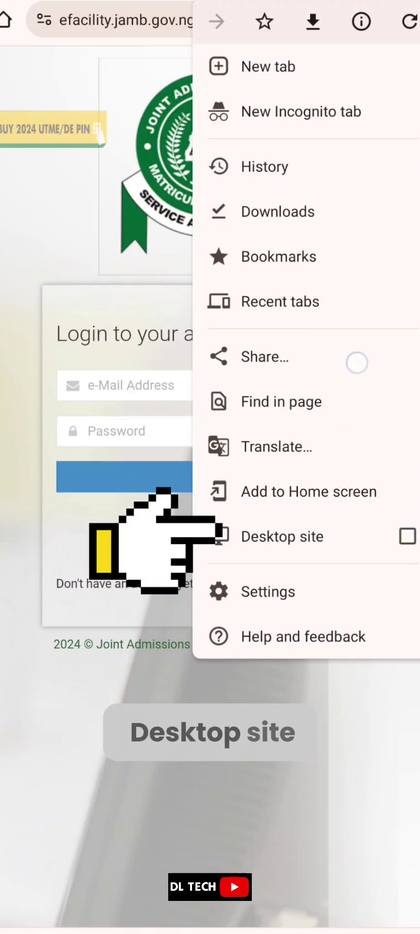
pyautogui.click(408, 536)
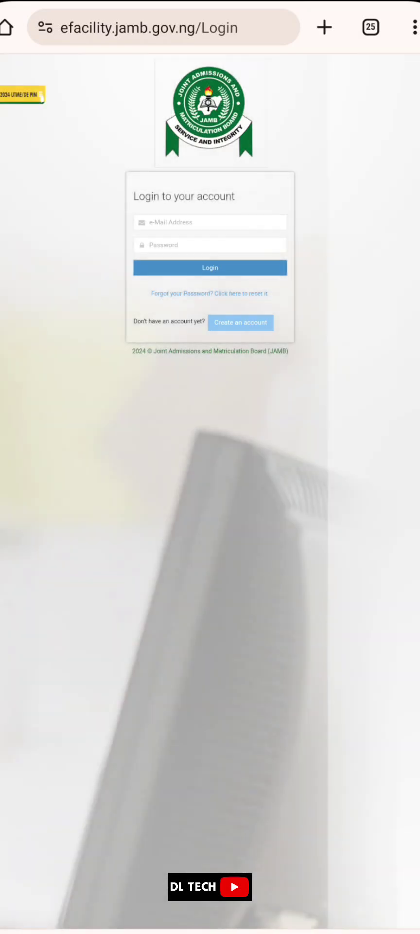
# Log in to e-Facility with the candidate's e-mail address and account password.
pyautogui.scroll(5, 263, 364)
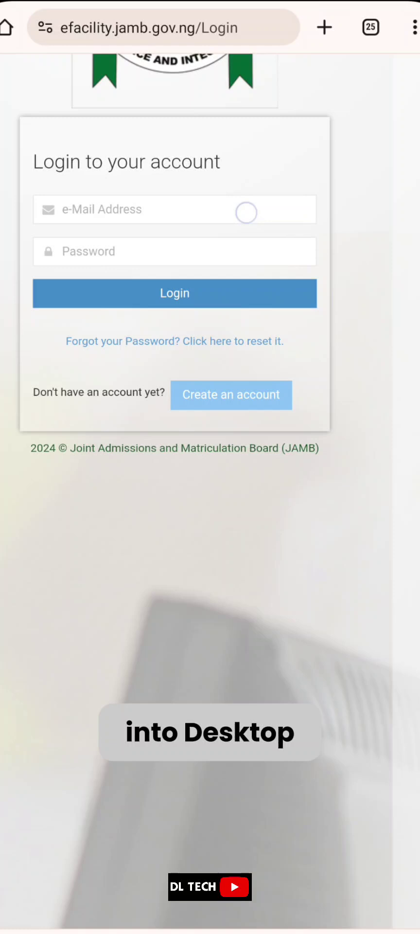
pyautogui.click(246, 212)
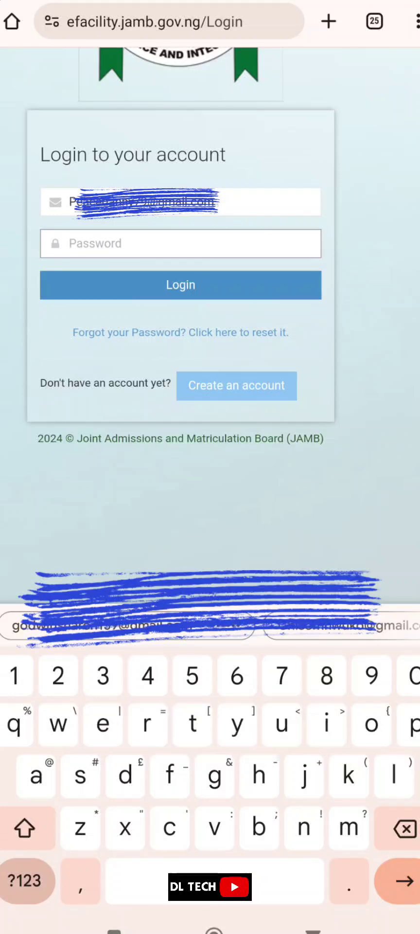
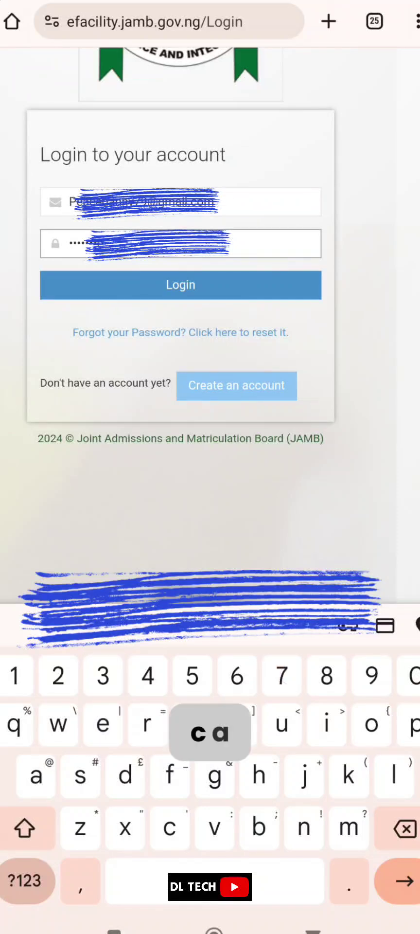
pyautogui.click(180, 285)
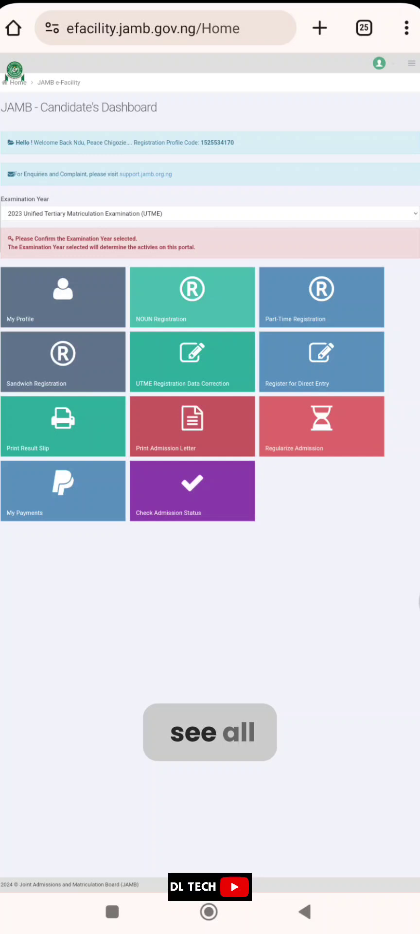
# Open Check Admission Status and select the 2023 UTME examination year.
pyautogui.click(192, 490)
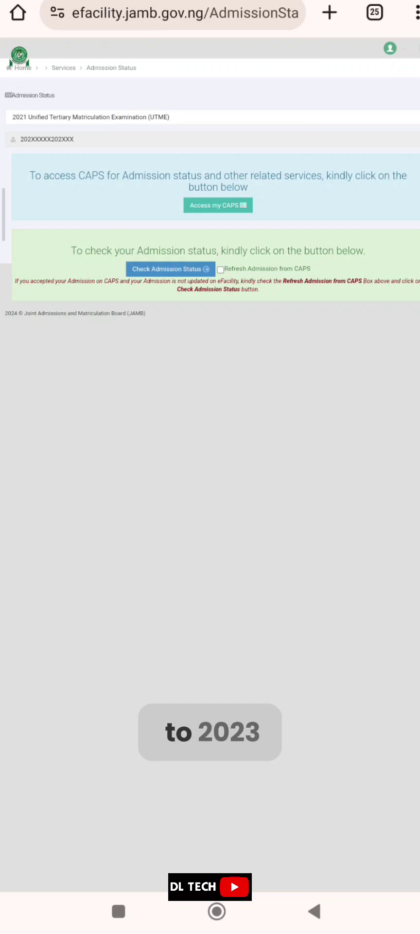
pyautogui.click(304, 127)
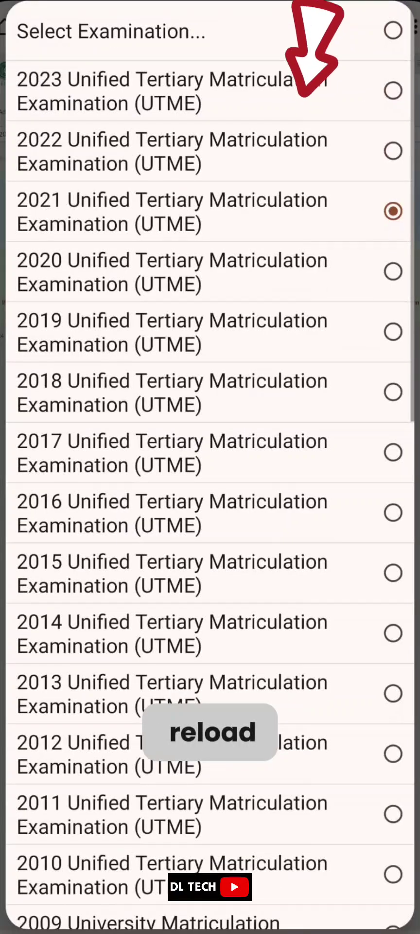
pyautogui.click(195, 98)
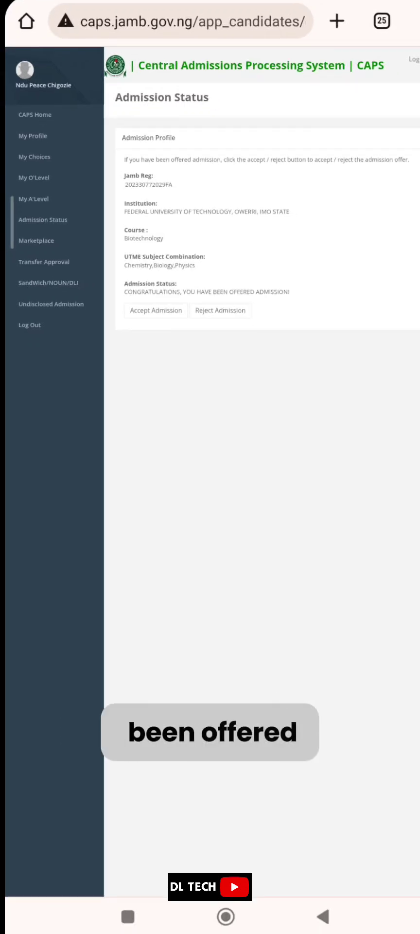
# Use Accept Admission on the offer and confirm it with OK.
pyautogui.click(157, 311)
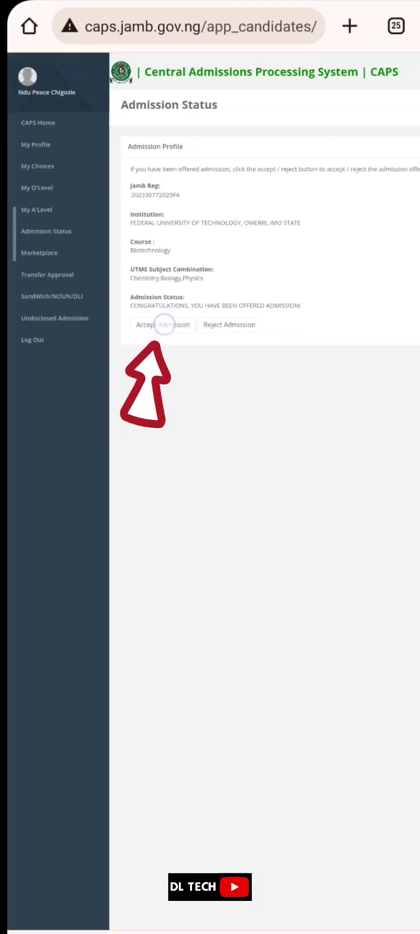
pyautogui.click(164, 324)
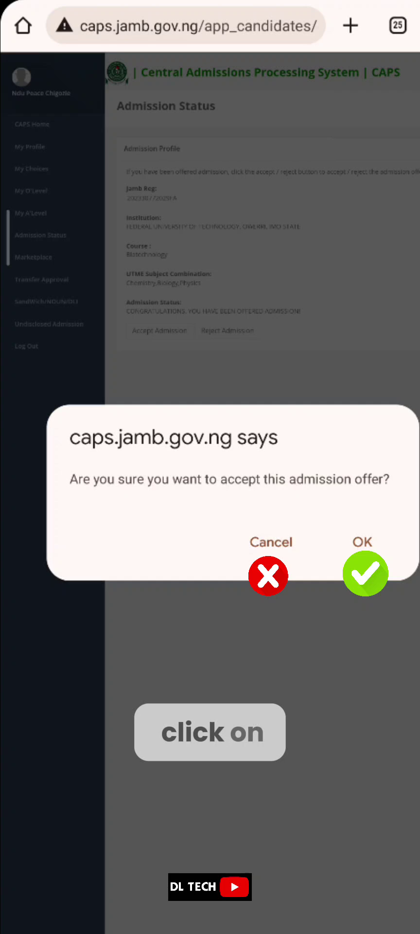
pyautogui.click(362, 541)
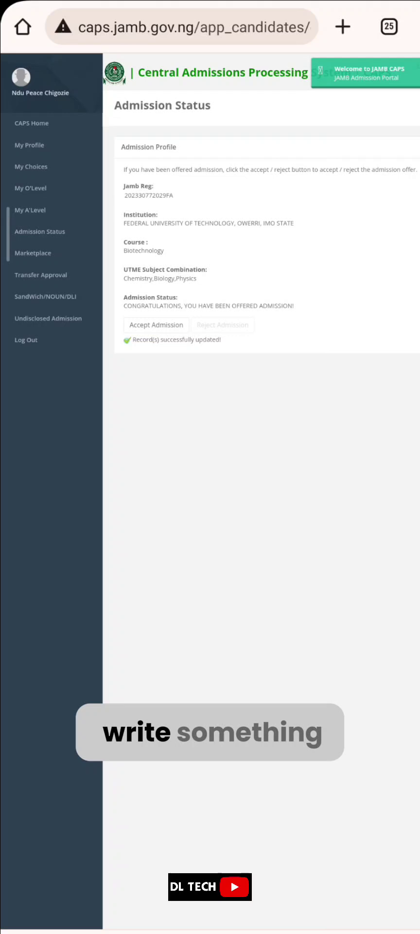